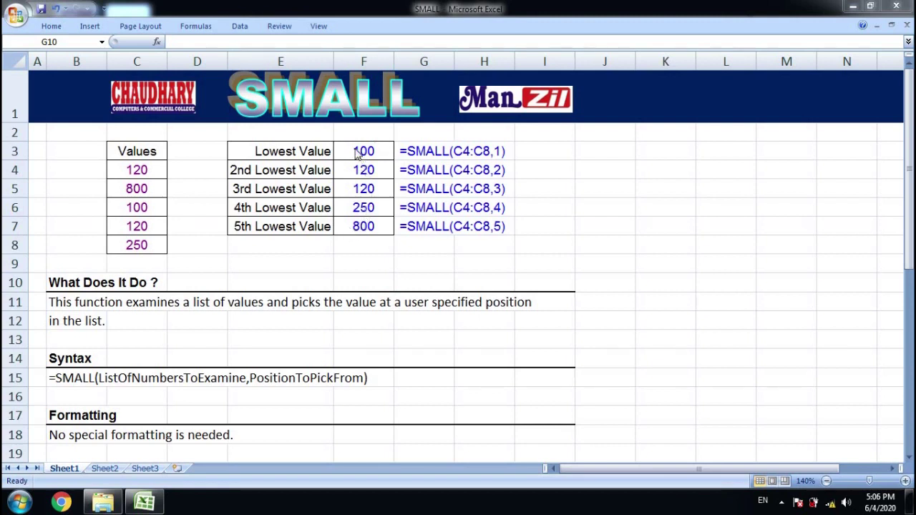
- Enter =SMALL(C4:C8,1) in F3 so the Lowest Value shows 100
click(354, 150)
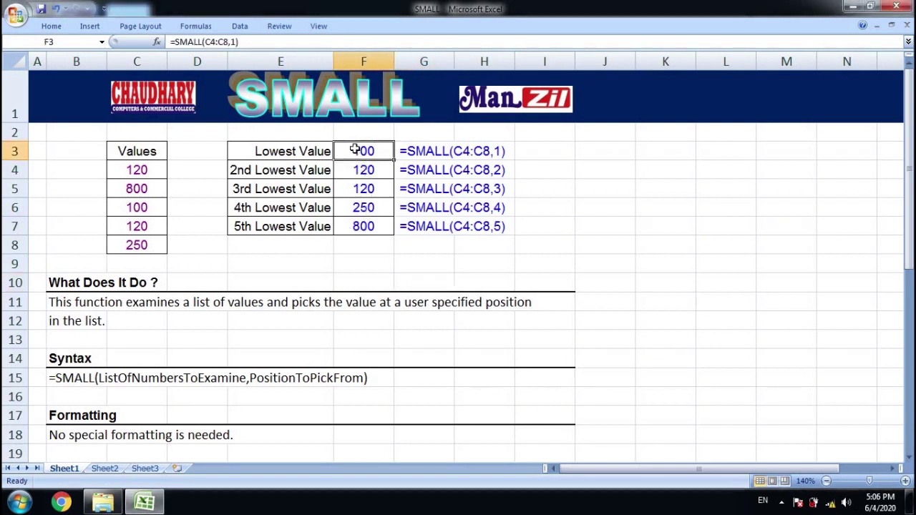
text(=)
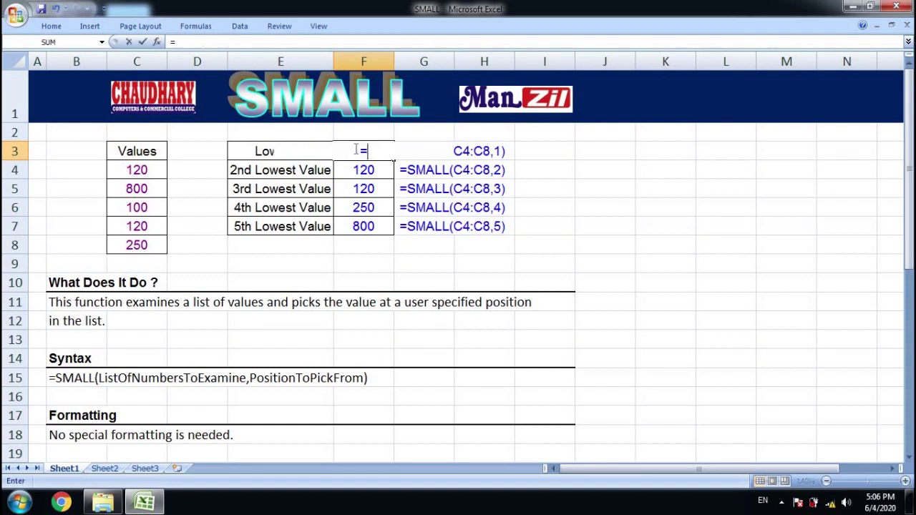
text(SMALL)
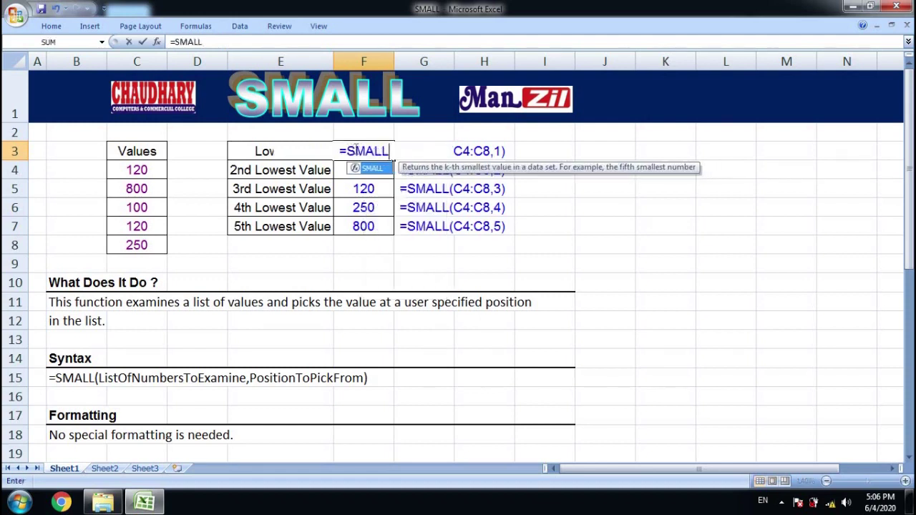
text(()
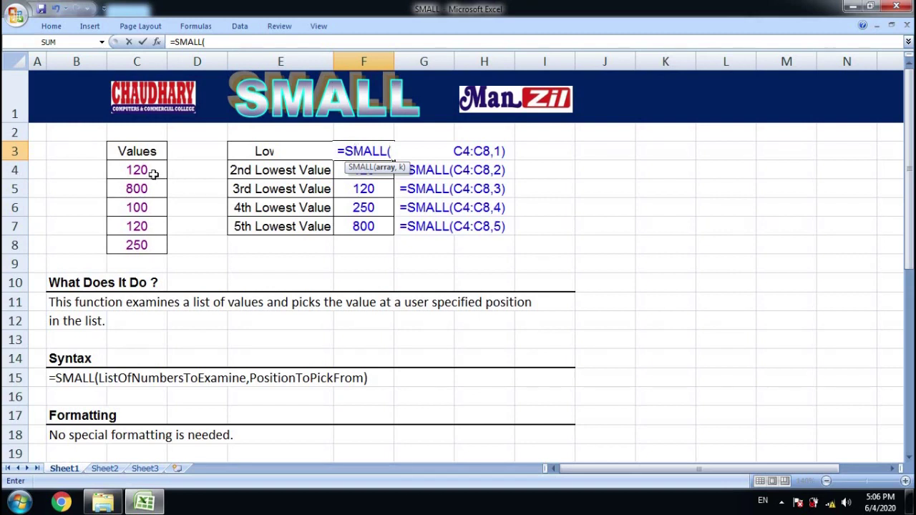
drag(143, 164, 140, 246)
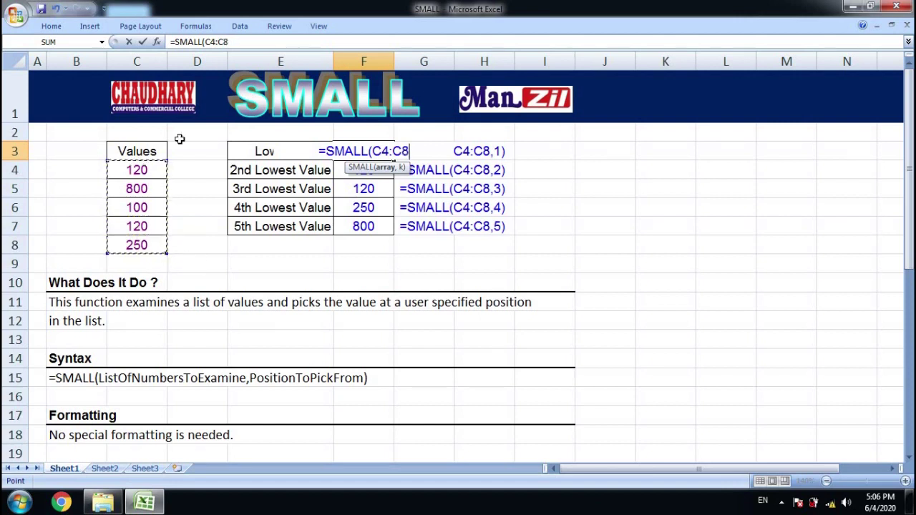
text(,)
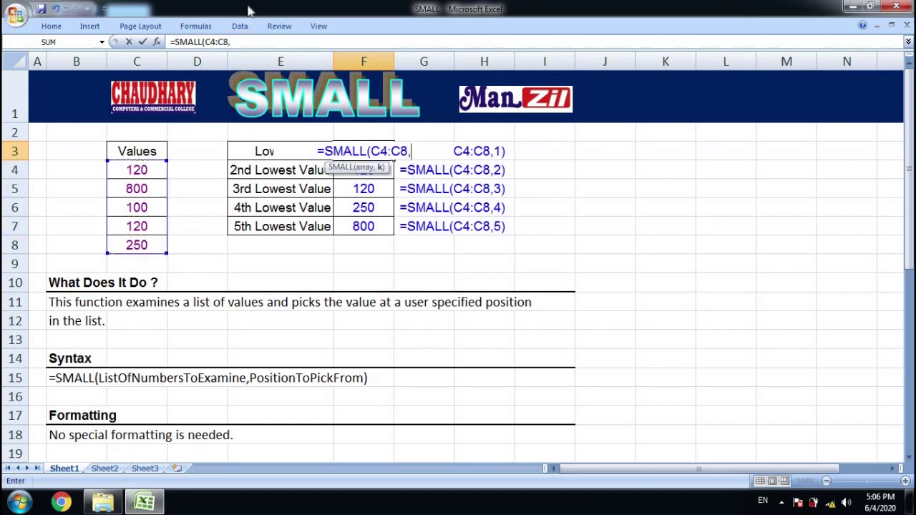
text(1))
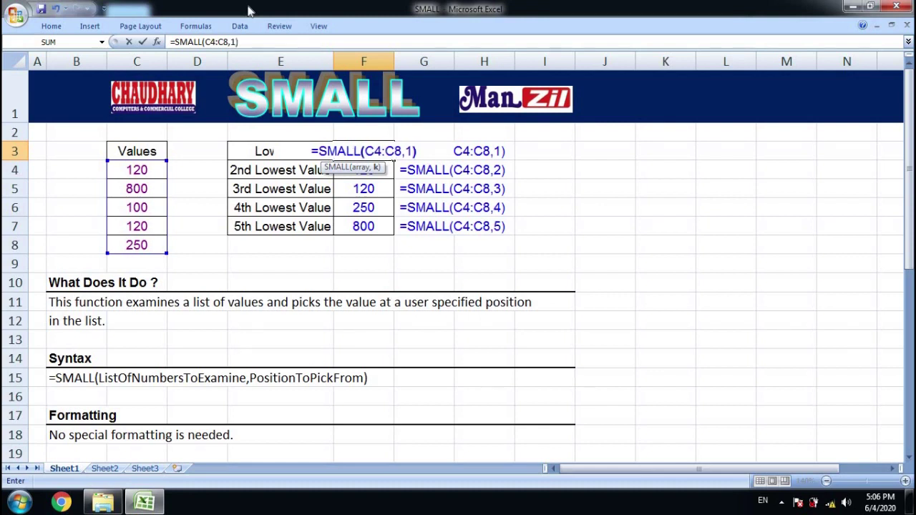
key(Return)
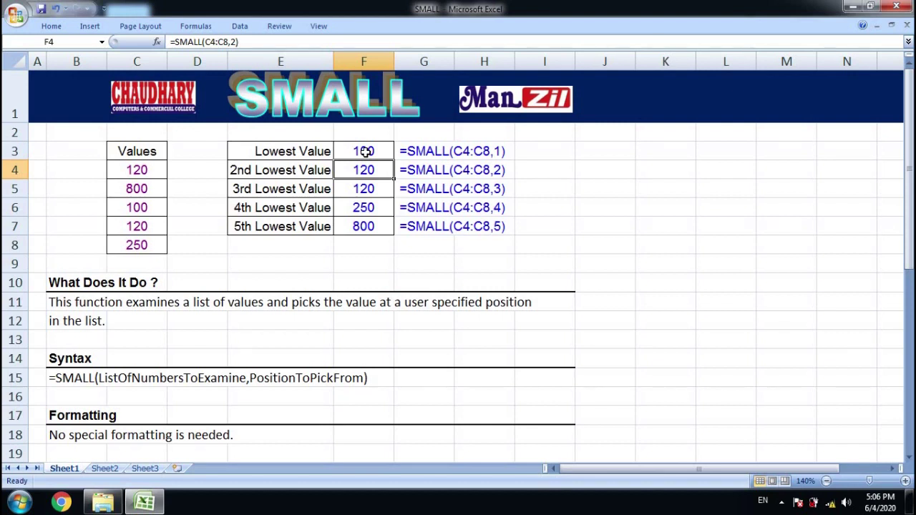
- Enter =SMALL(C4:C8,2) in F4 to return the second lowest value, 120
text(=)
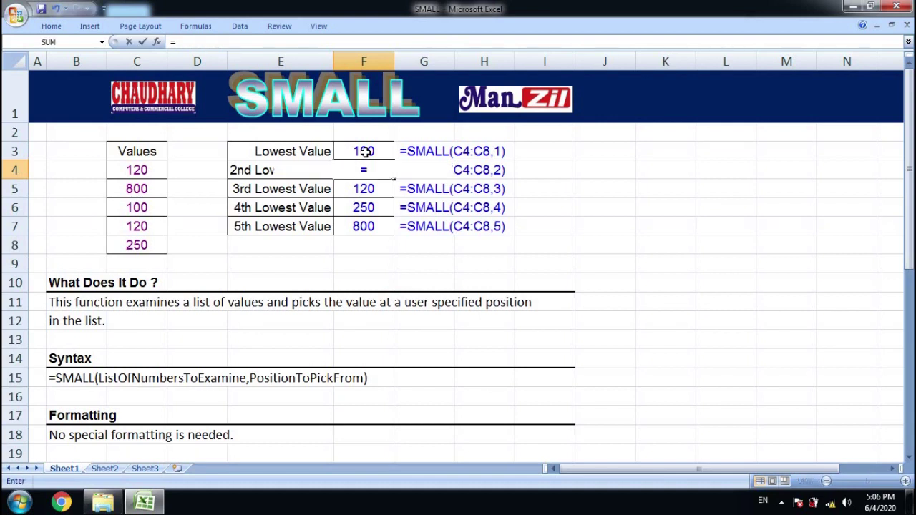
text(SMALL)
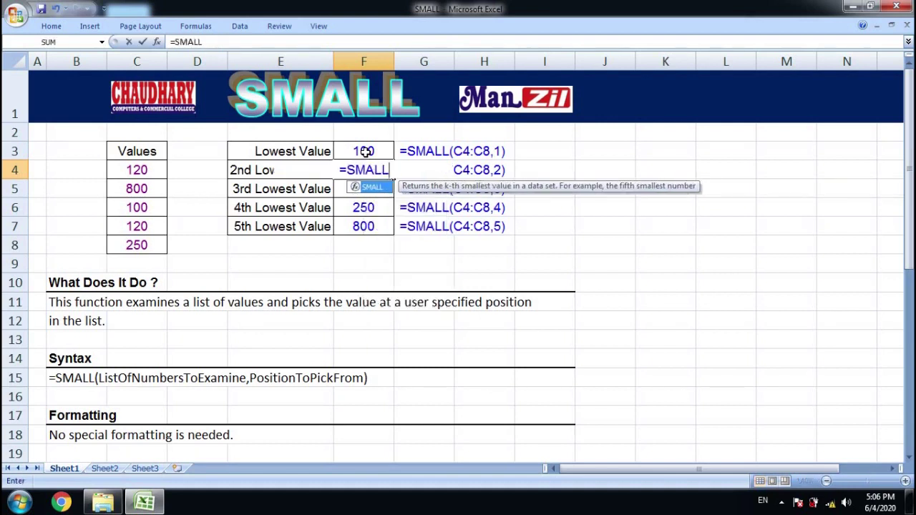
text(()
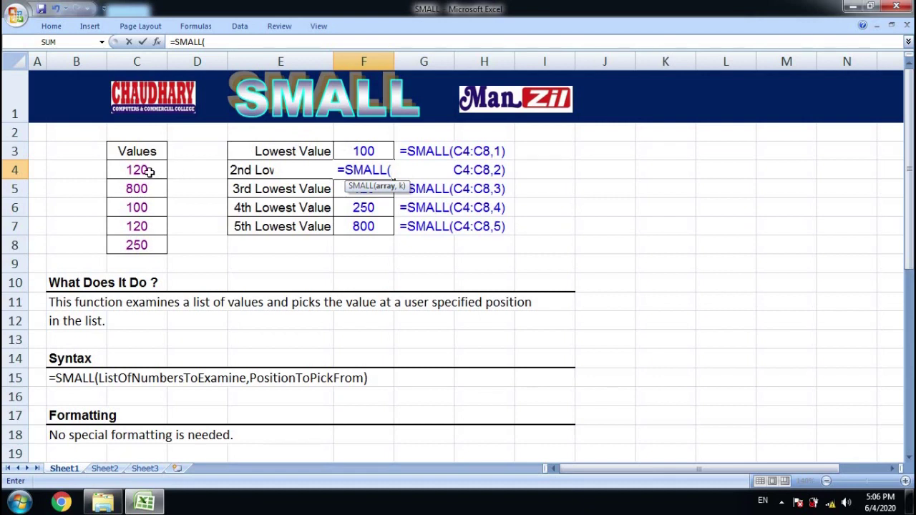
drag(148, 170, 136, 245)
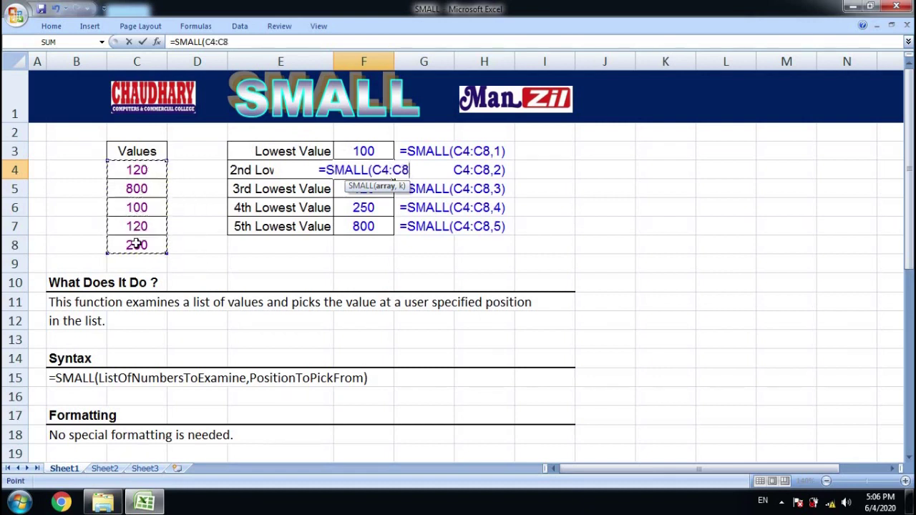
text(,)
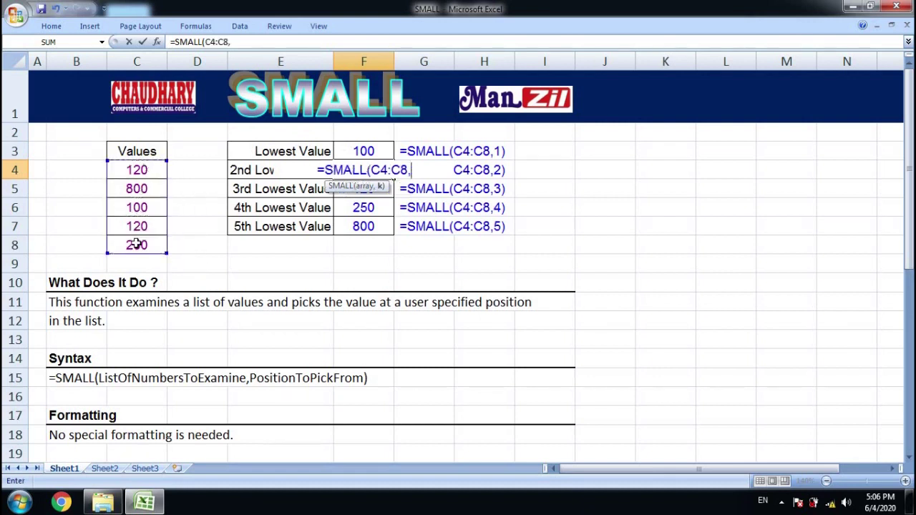
text(2)
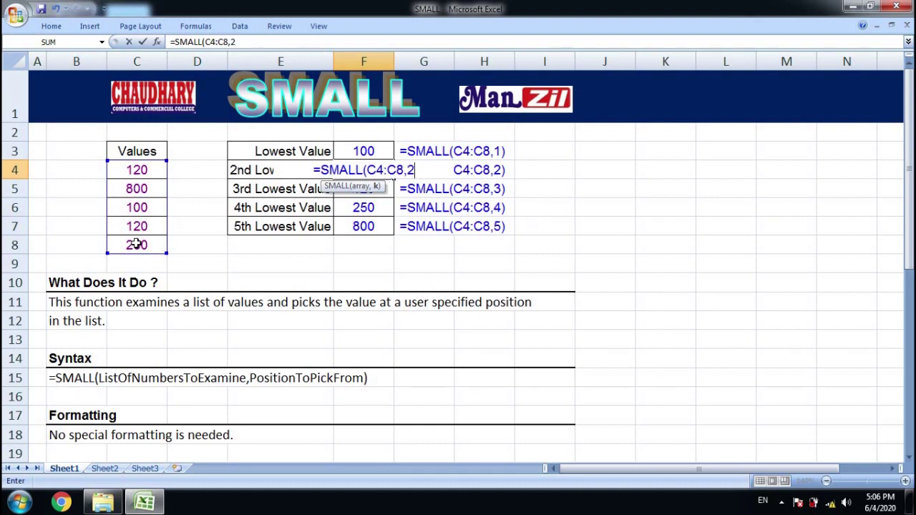
text())
key(Return)
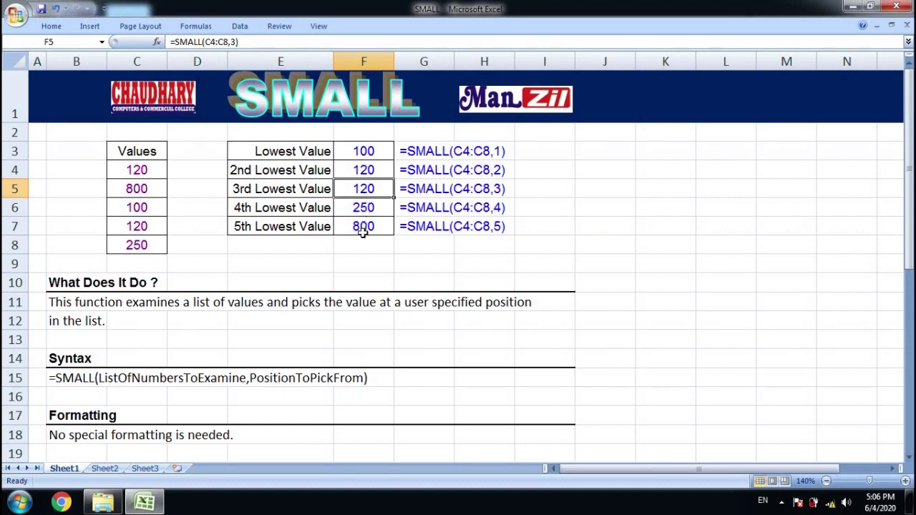
- Scroll down from the results table to the Example Jan–Mar sales table
click(309, 276)
scroll(309, 276, down, 4)
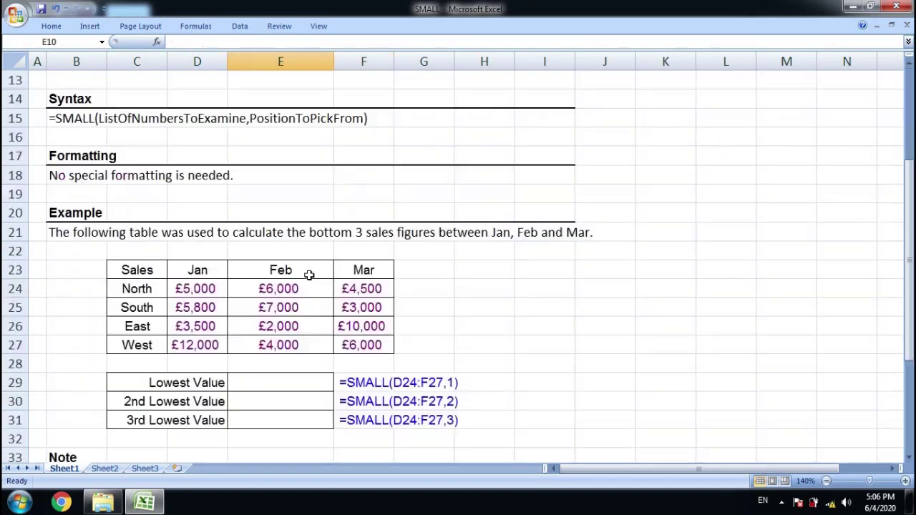
scroll(308, 273, down, 1)
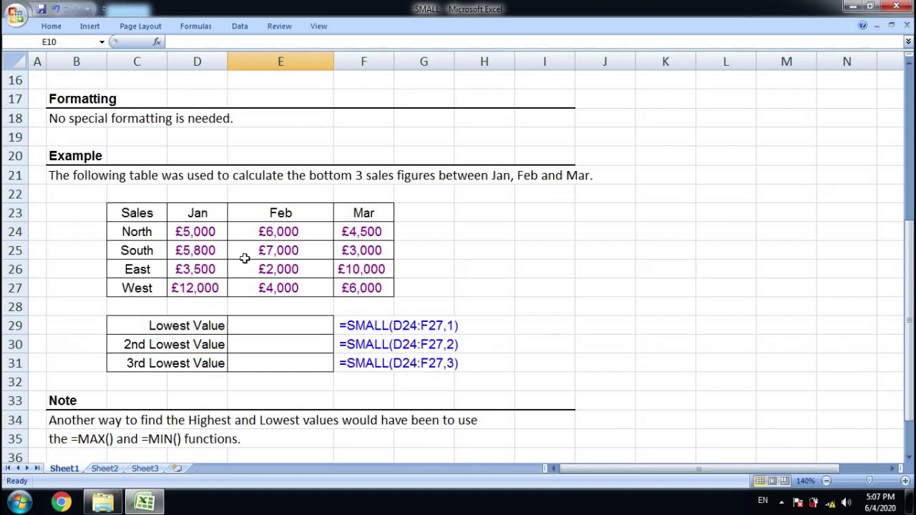
- Enter =SMALL(D24:F27,1) in E29 to get the lowest sales figure, £2,000
click(281, 327)
text(=)
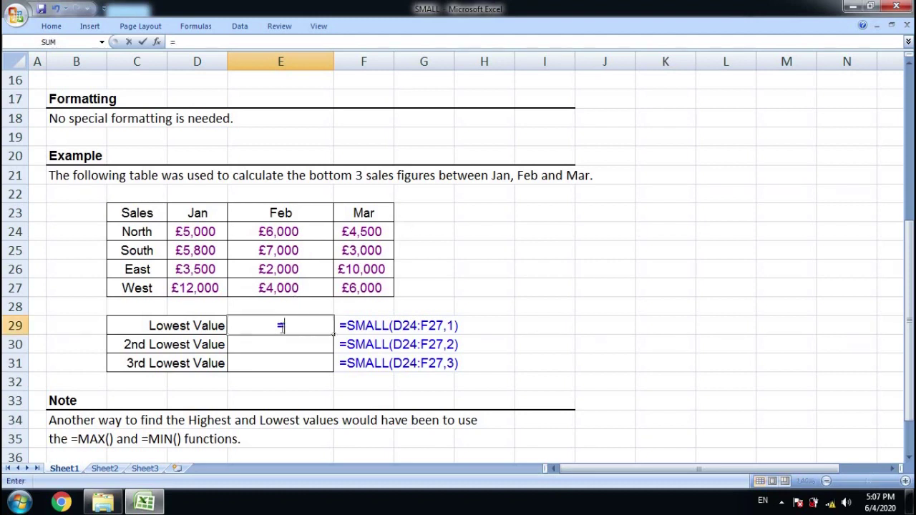
text(SMALL)
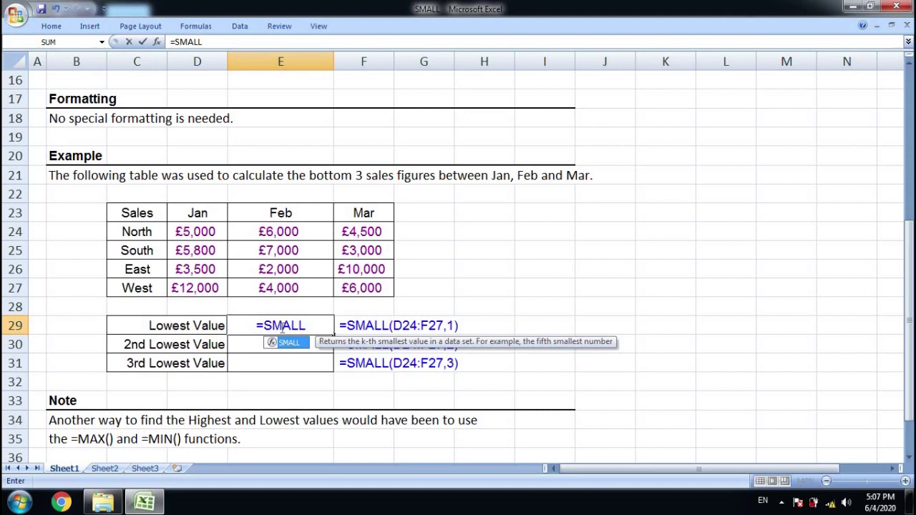
text(()
mouse_move(211, 236)
mouse_down()
mouse_move(323, 254)
mouse_move(342, 282)
mouse_up()
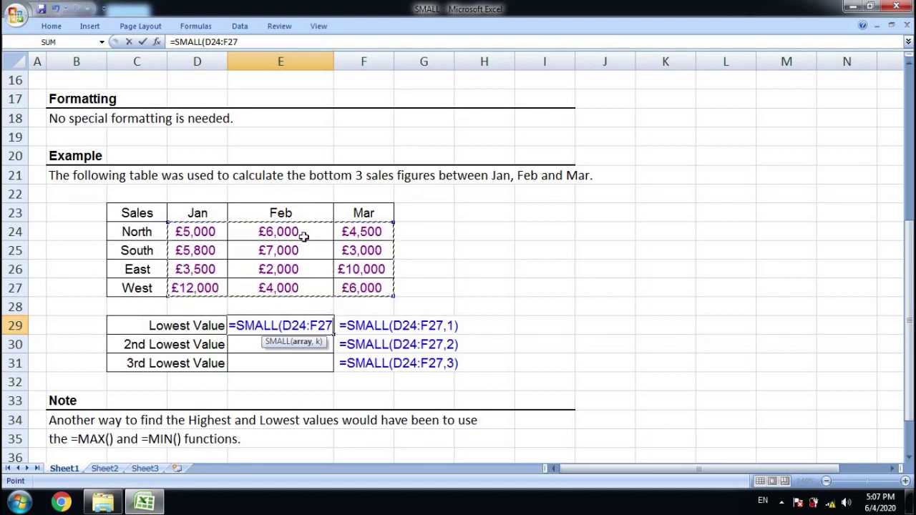
text(,)
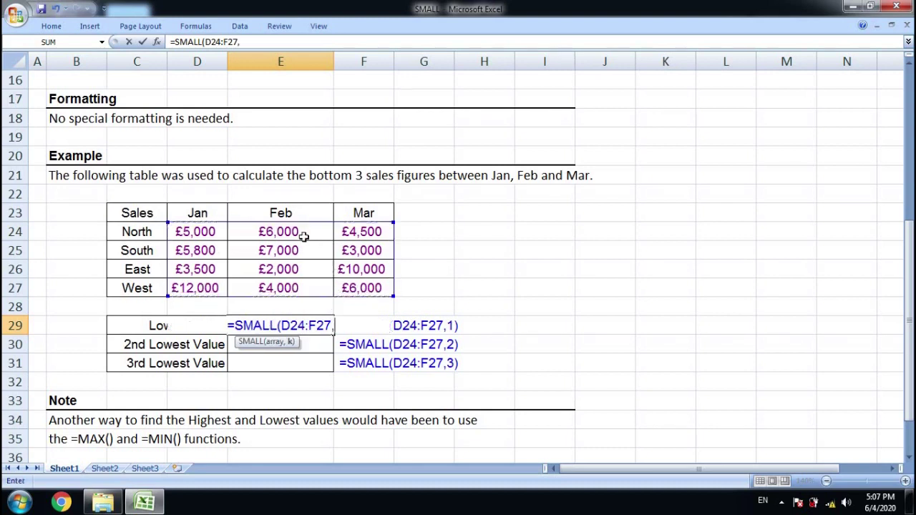
text(1)
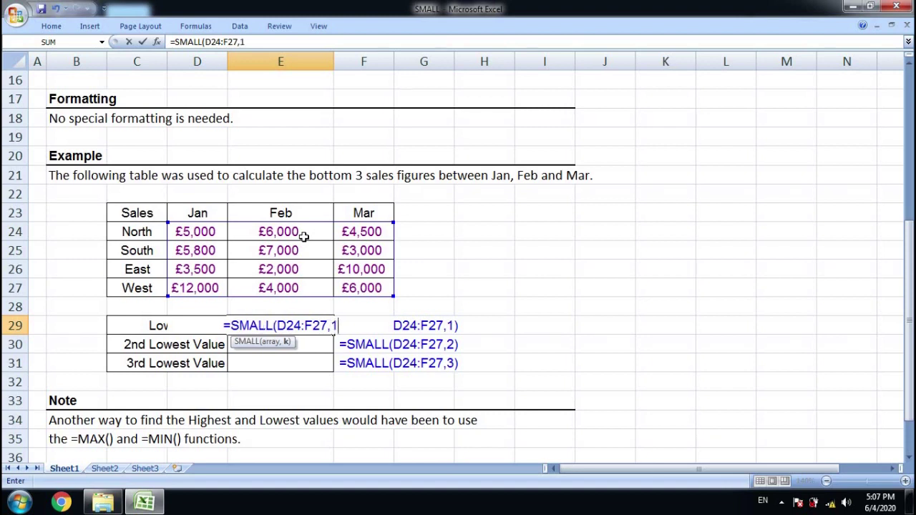
text())
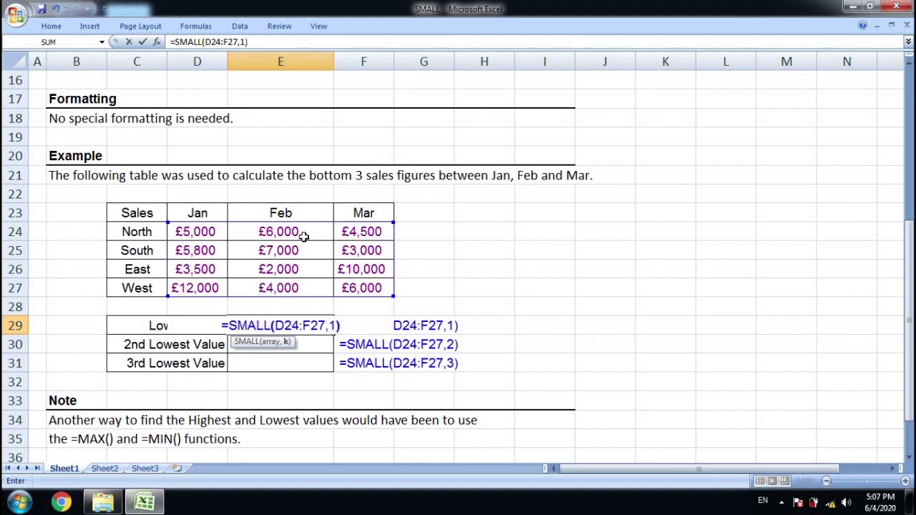
key(Return)
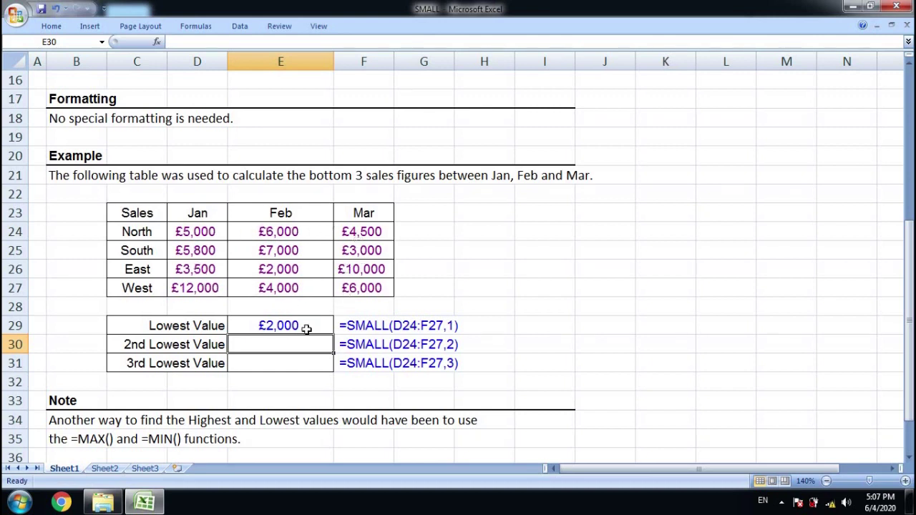
- Enter =SMALL(D24:F27,2) and =SMALL(D24:F27,3) below, returning £3,000 and £3,500
text(=SMALL)
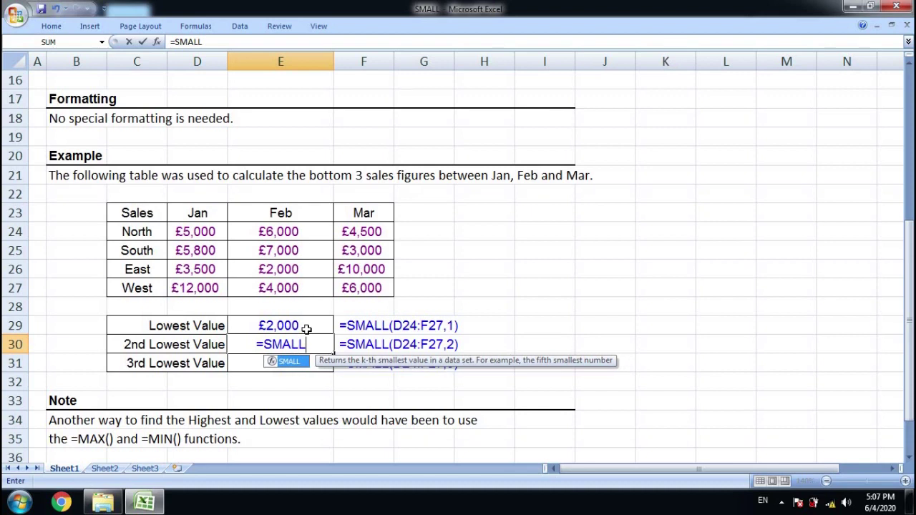
text(()
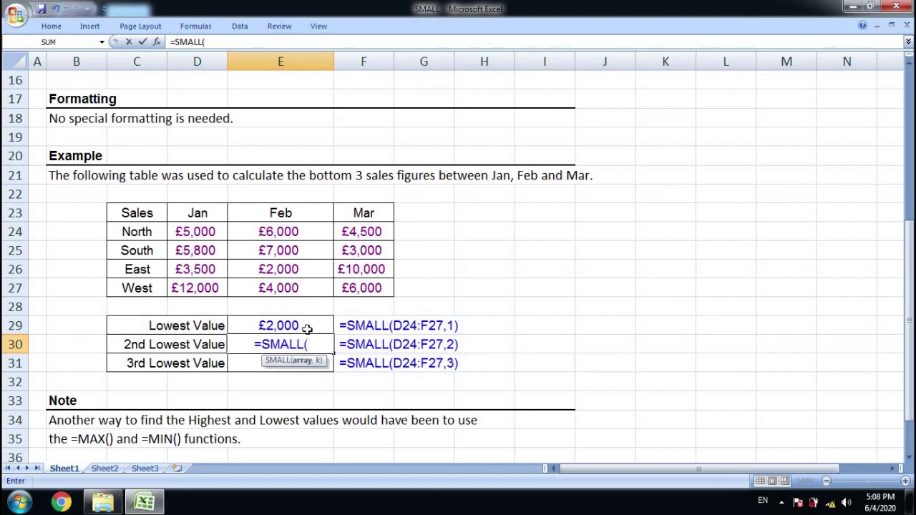
drag(215, 236, 347, 287)
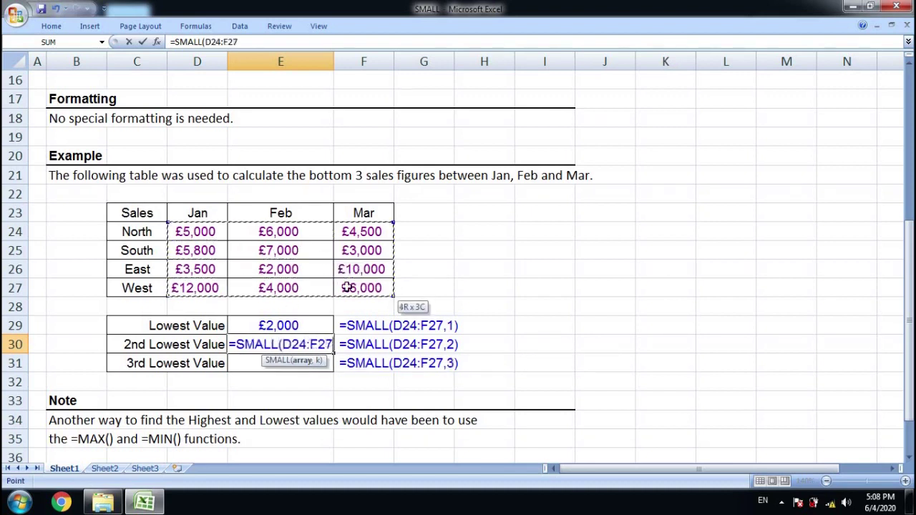
text(,2)
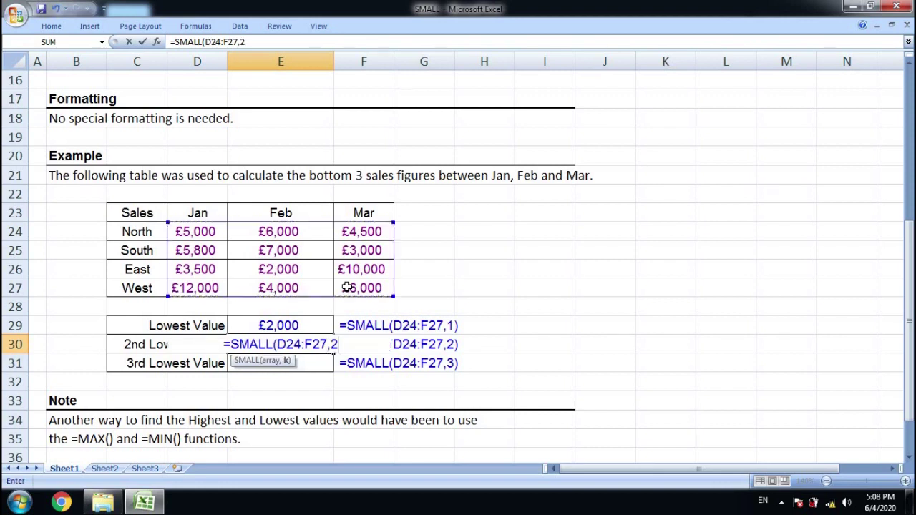
text())
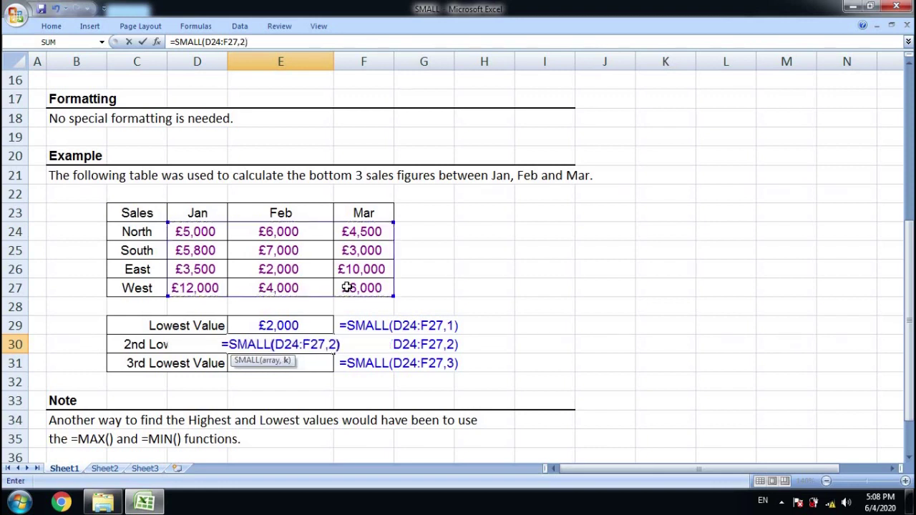
key(Return)
text(=)
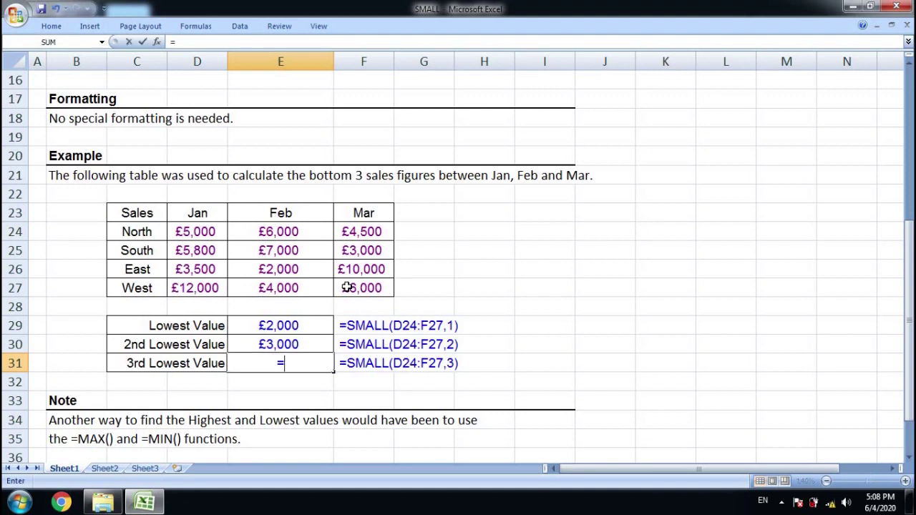
text(SMALL)
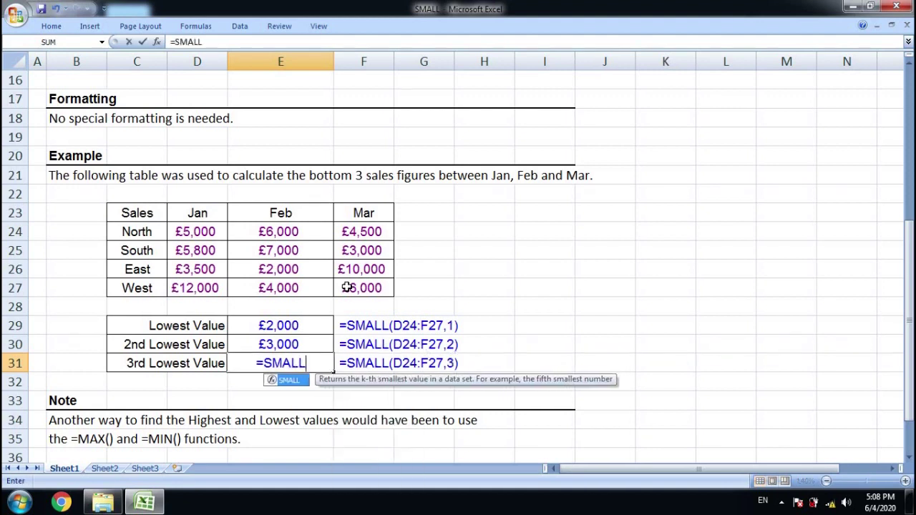
text(()
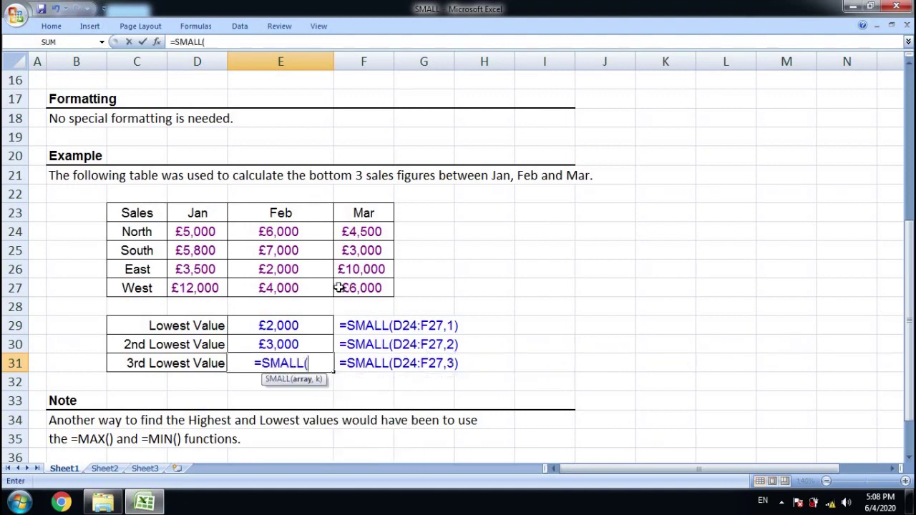
drag(204, 232, 337, 281)
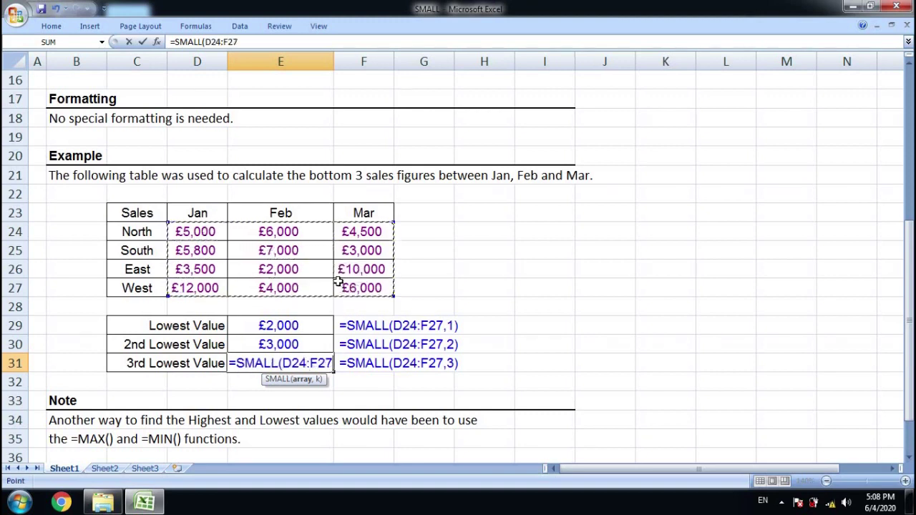
text(,3)
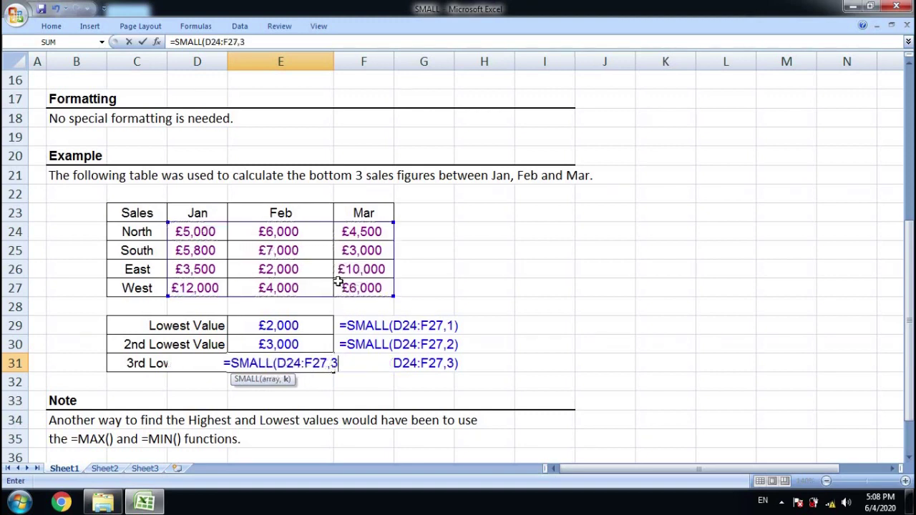
text())
key(Return)
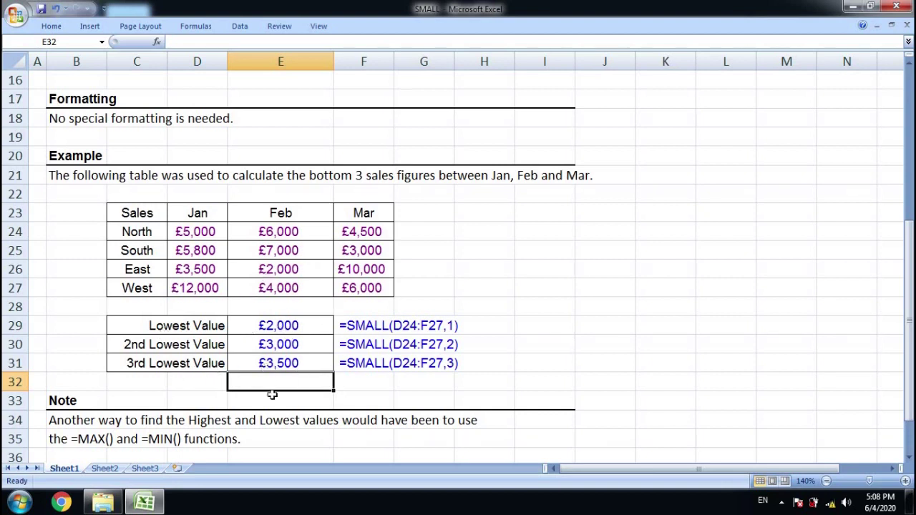
- Scroll down to the Highest and Lowest table and select the Highest cell E37
scroll(289, 451, down, 1)
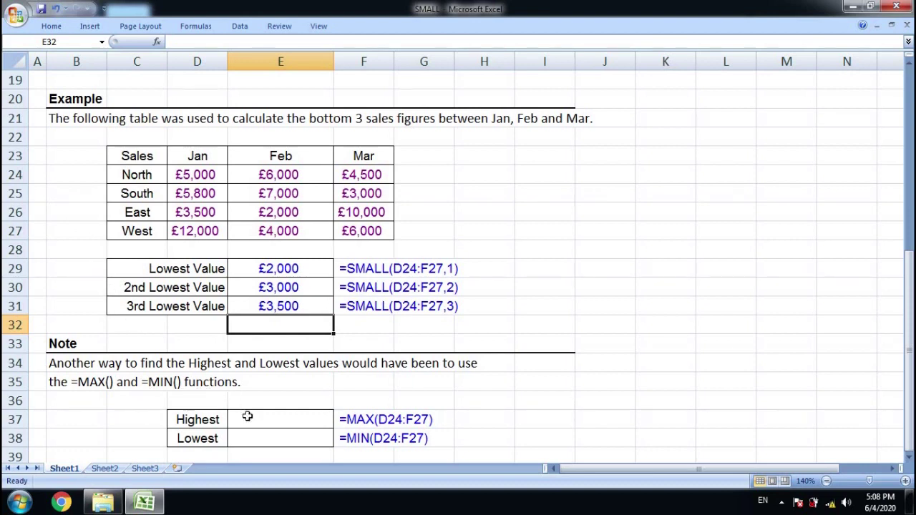
click(247, 416)
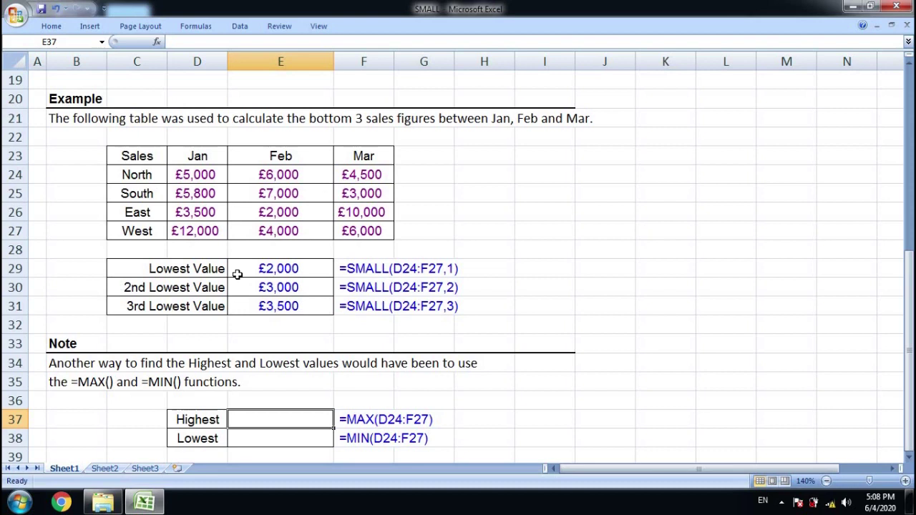
- Enter =MAX(D24:F27) in E37 so Highest shows £12,000
text(=MA)
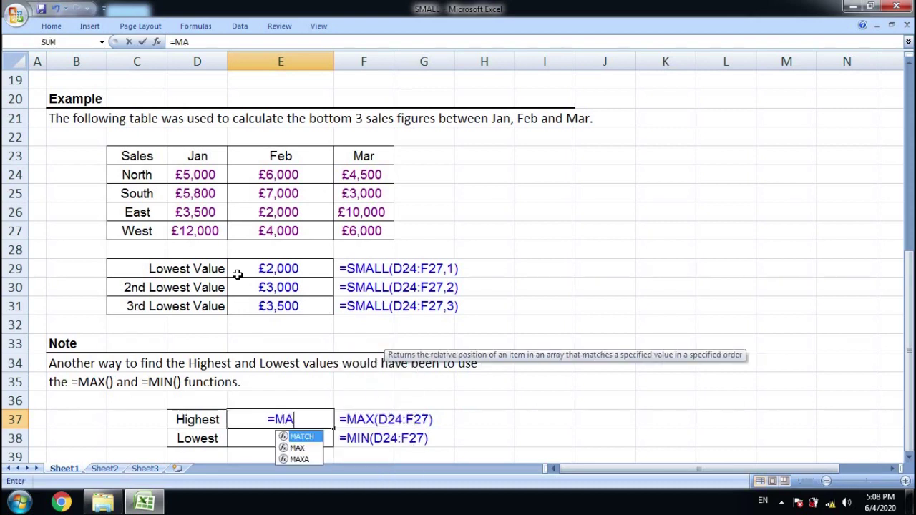
text(X()
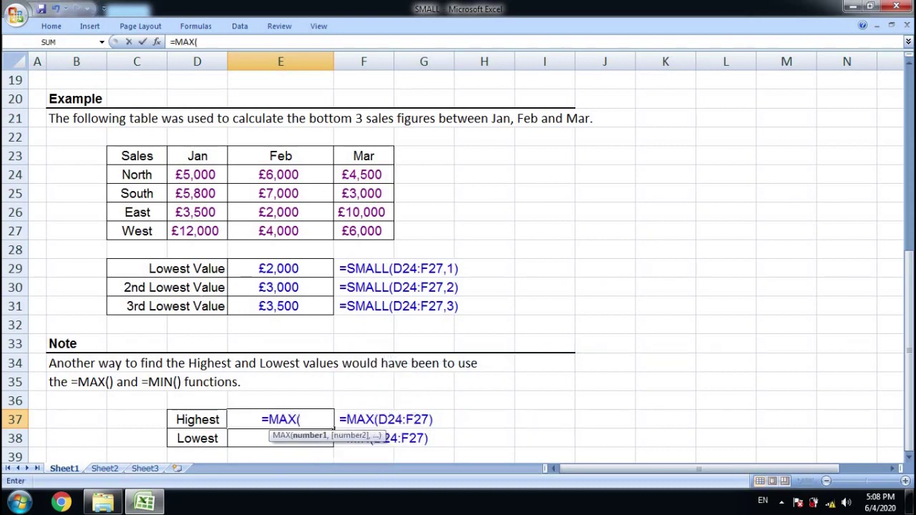
drag(214, 182, 354, 232)
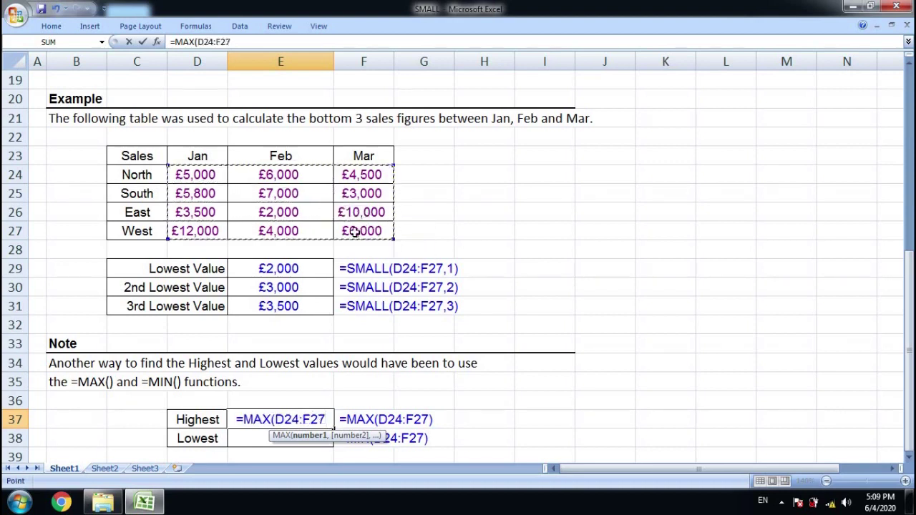
text())
key(Return)
key(Up)
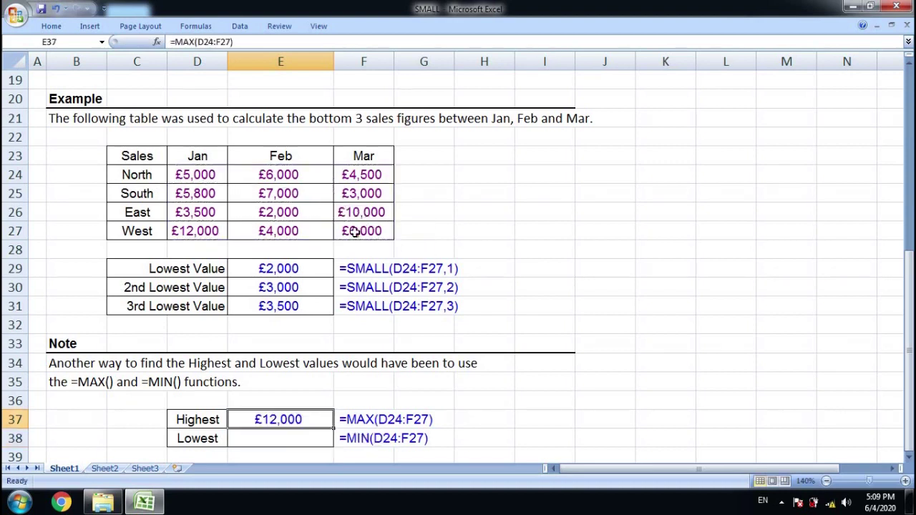
- Enter =MIN(D24:F27) in E38 so Lowest shows £2,000
key(Down)
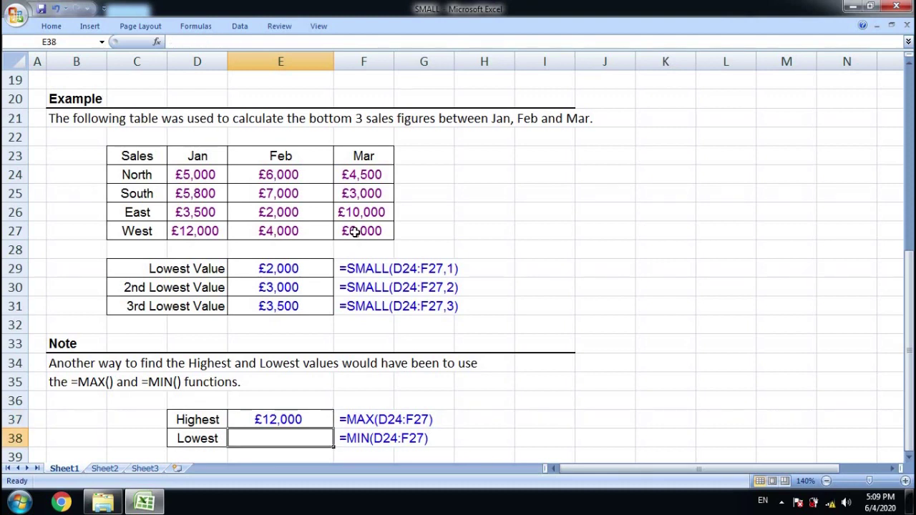
text(=MIN)
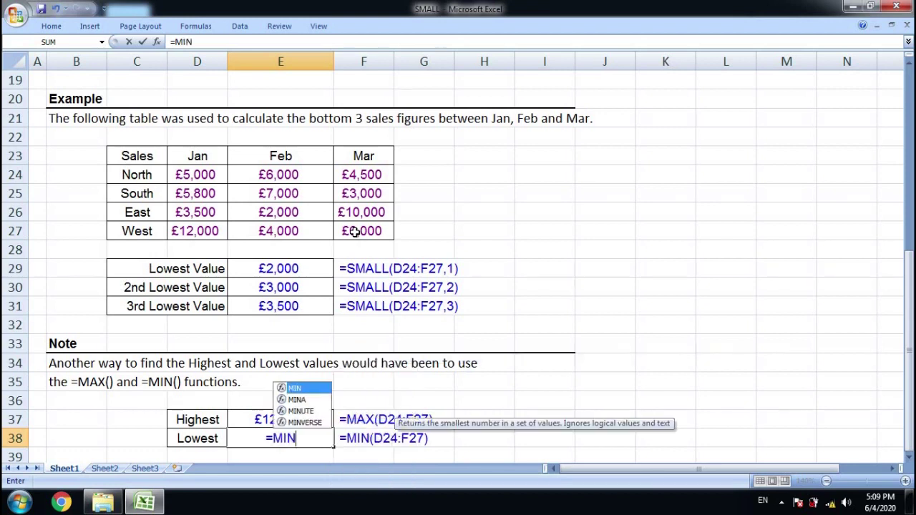
text(()
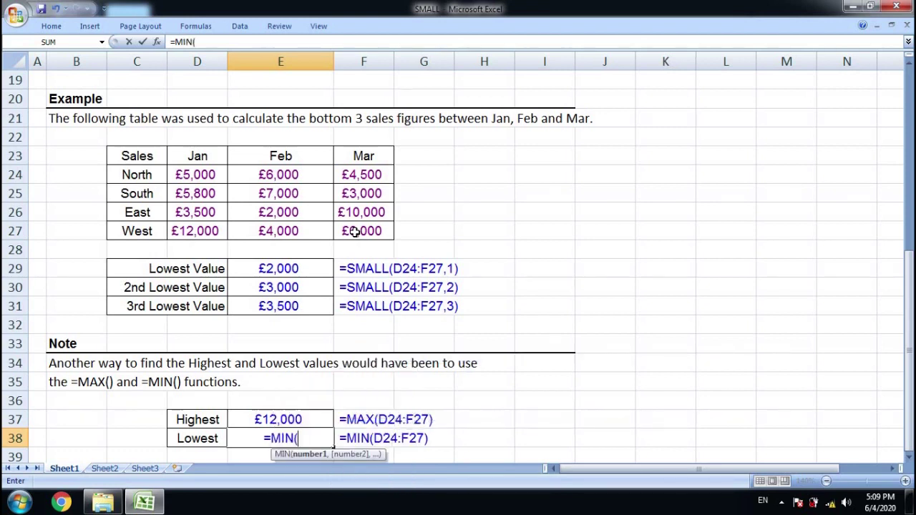
drag(209, 176, 351, 230)
text())
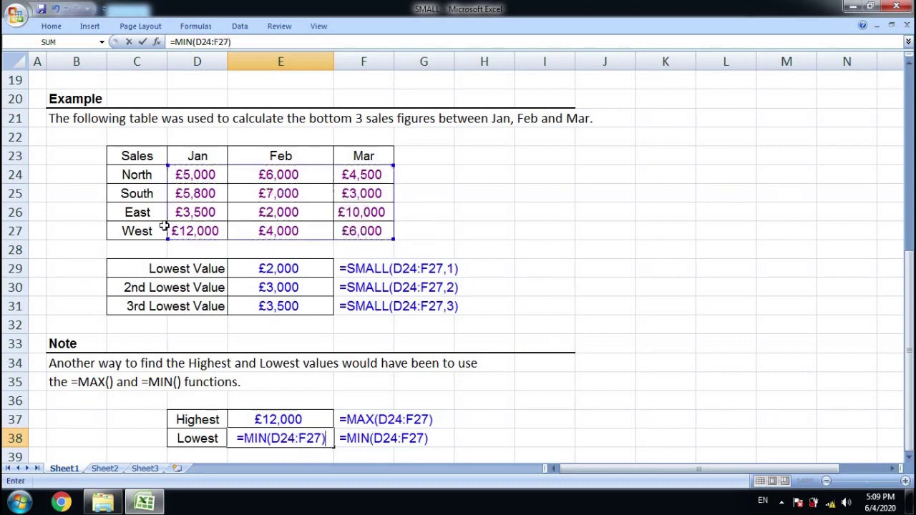
key(Return)
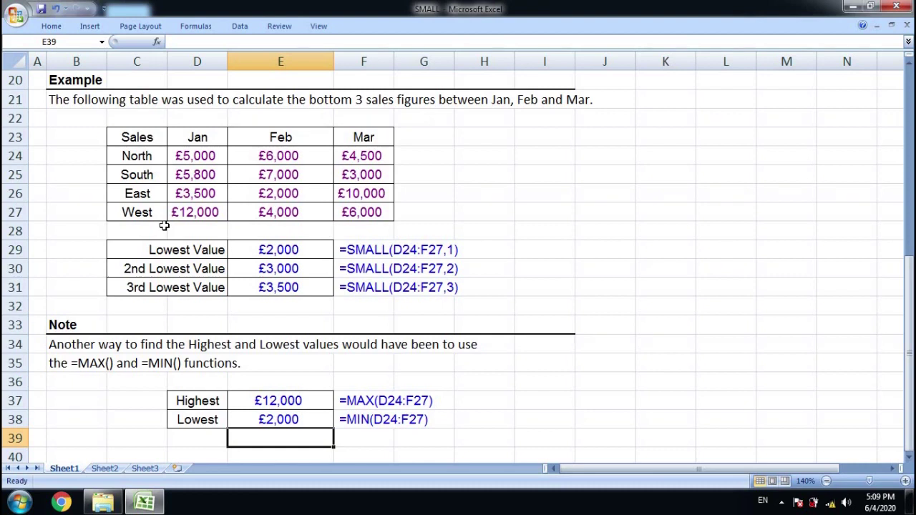